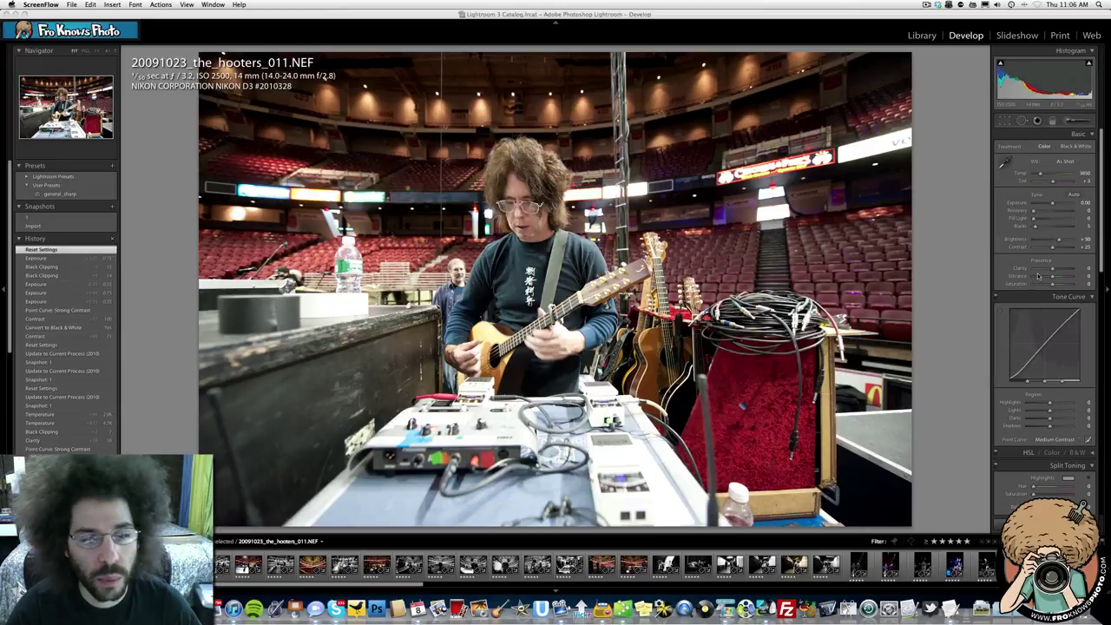
# Convert the photo to black and white, then try and undo a Red mix change
pyautogui.click(1071, 148)
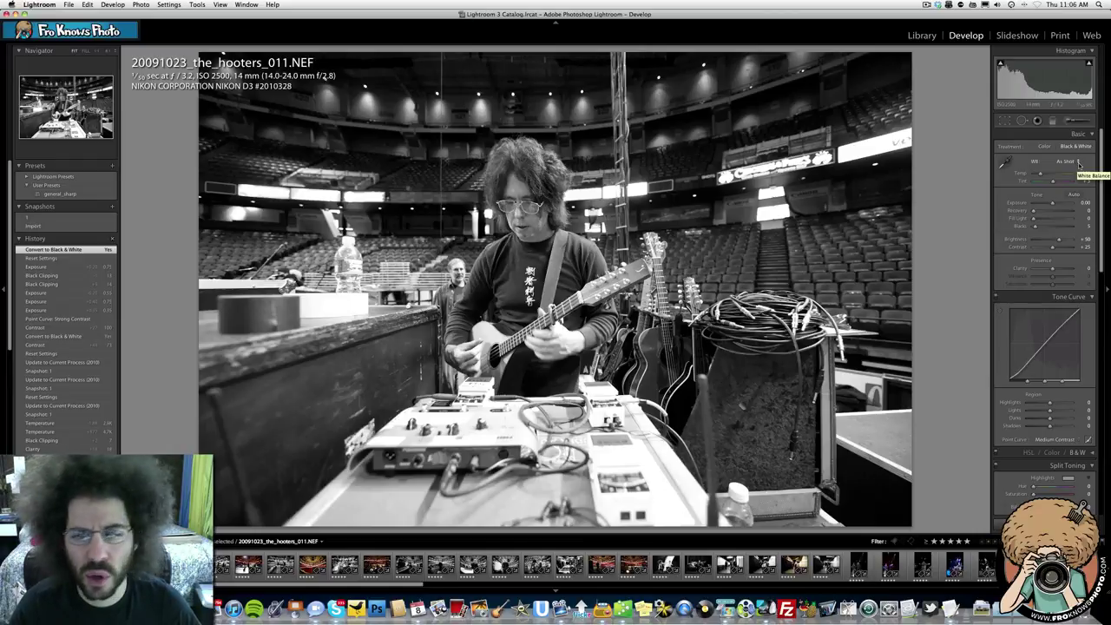
pyautogui.scroll(-2, 1051, 389)
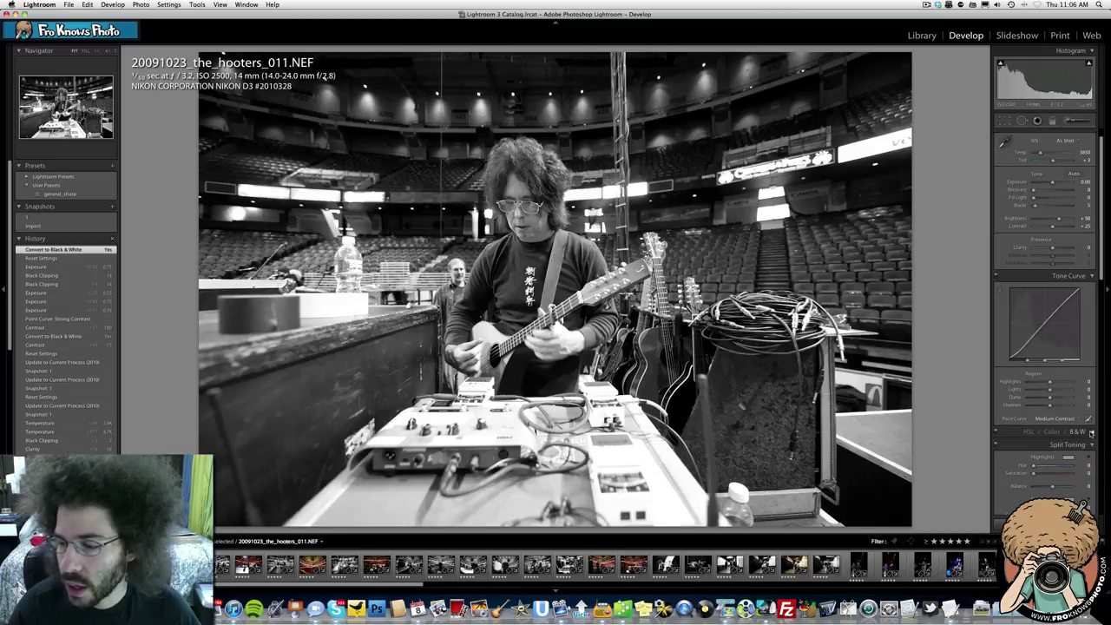
pyautogui.click(1090, 432)
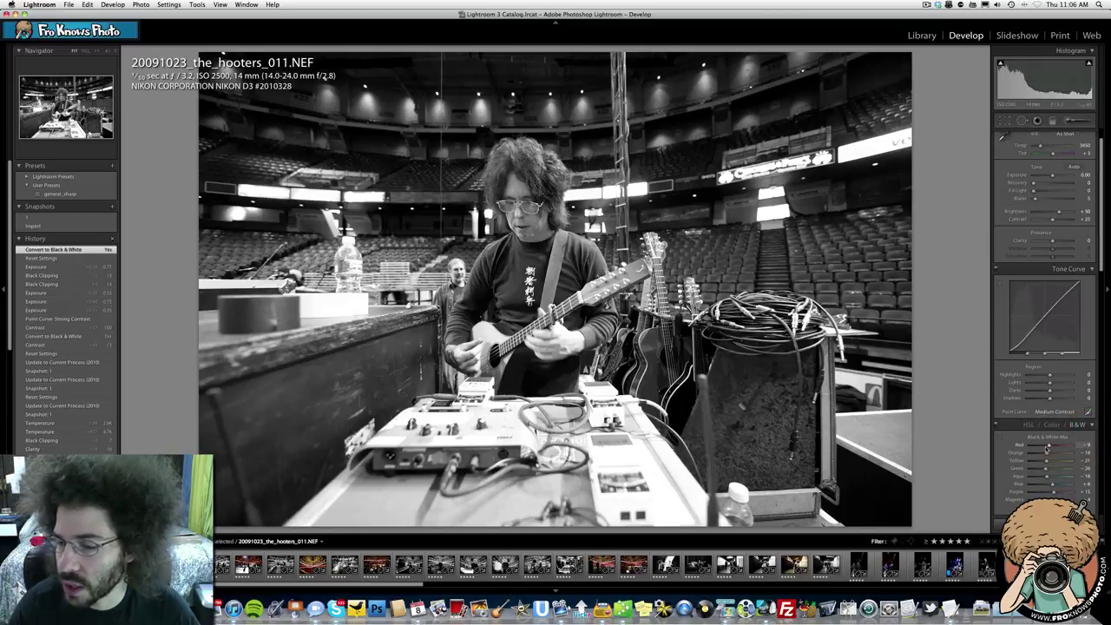
pyautogui.moveTo(1067, 448)
pyautogui.mouseDown()
pyautogui.moveTo(1002, 444)
pyautogui.moveTo(1108, 439)
pyautogui.mouseUp()
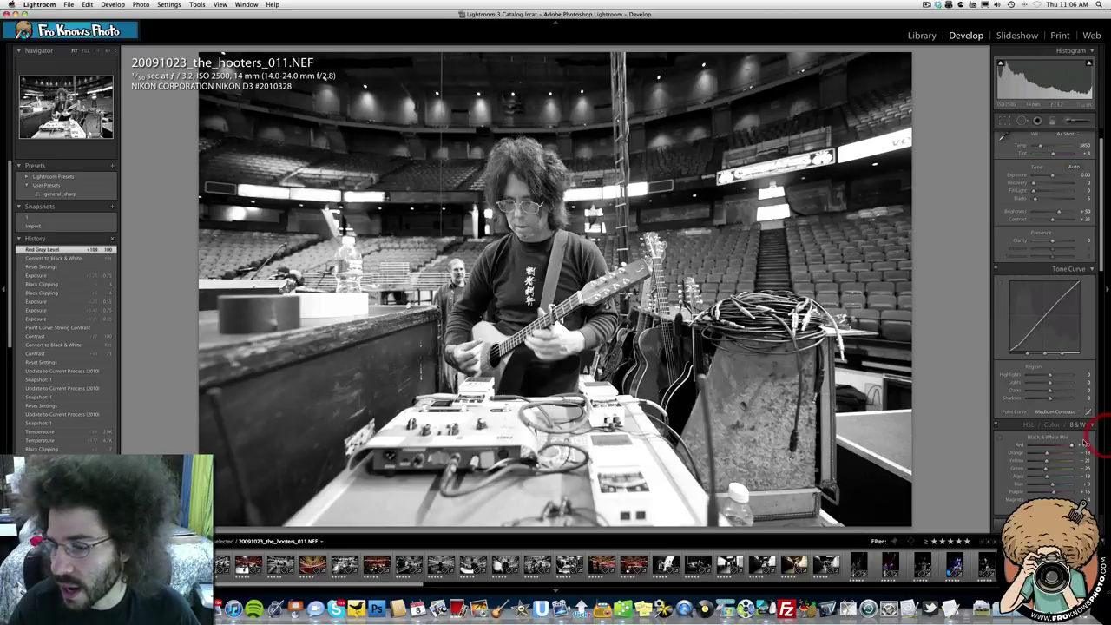
pyautogui.hotkey('ctrl', 'z')
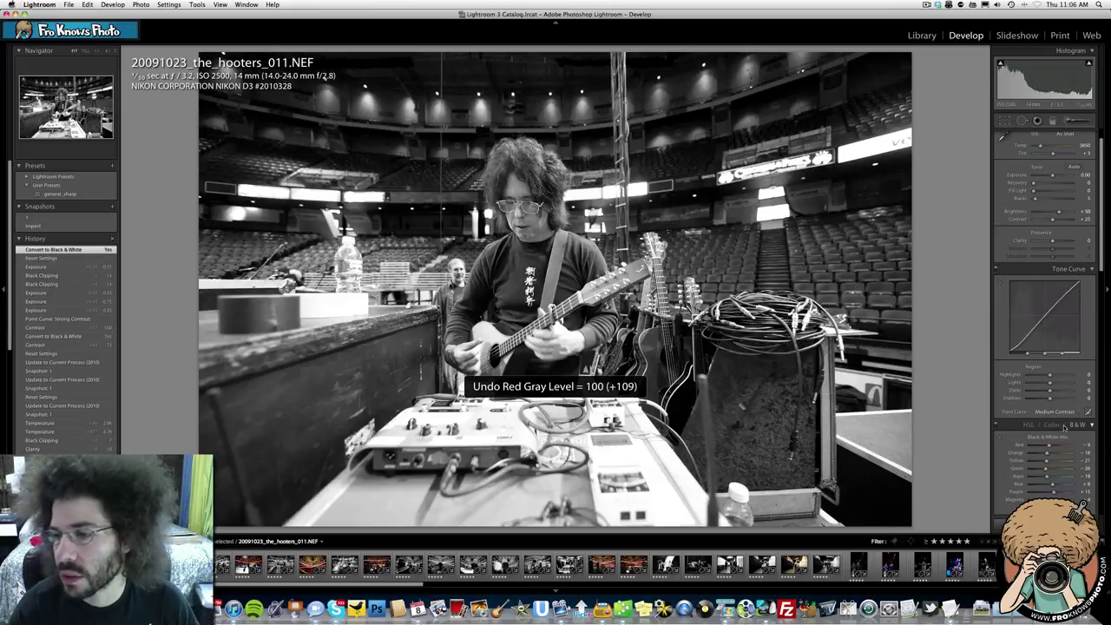
# Apply the Strong Contrast point curve preset to the tone curve
pyautogui.scroll(2, 1058, 374)
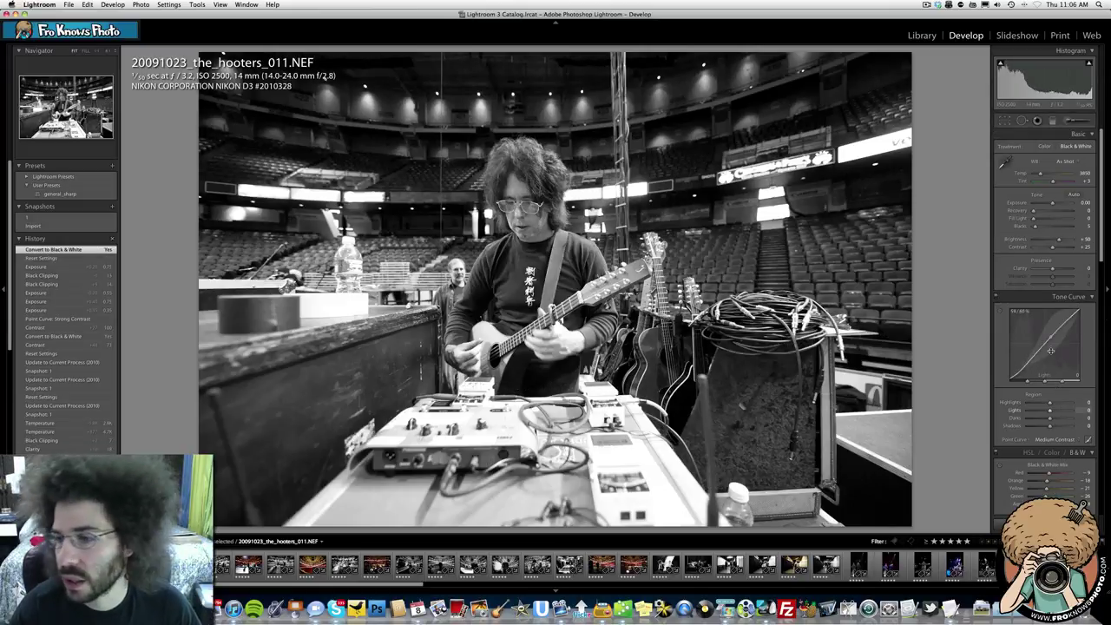
pyautogui.click(1054, 439)
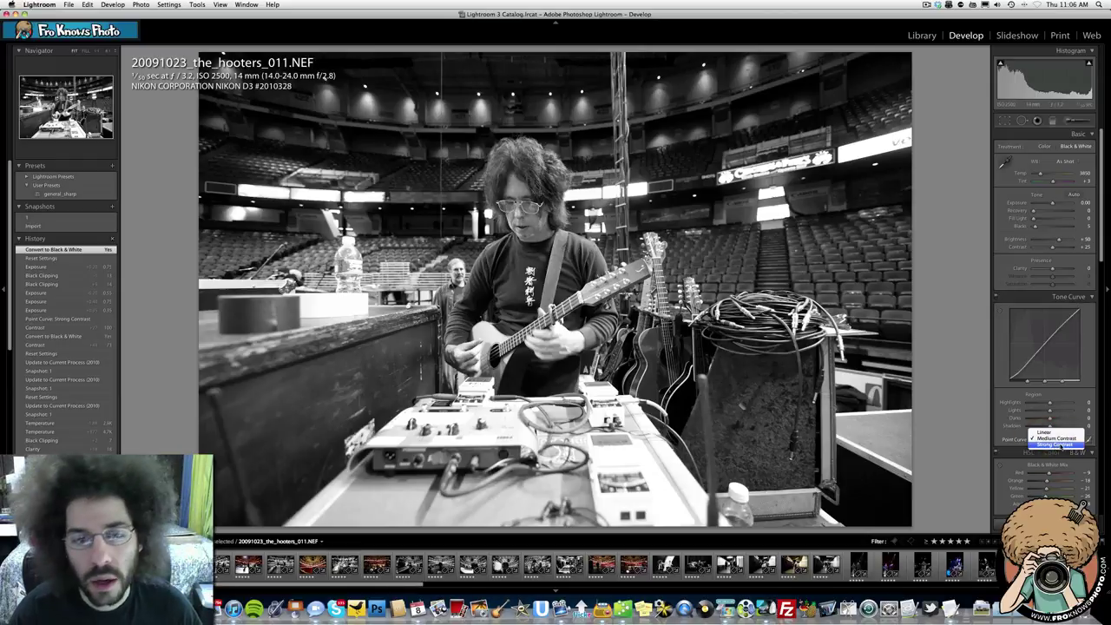
pyautogui.click(1058, 443)
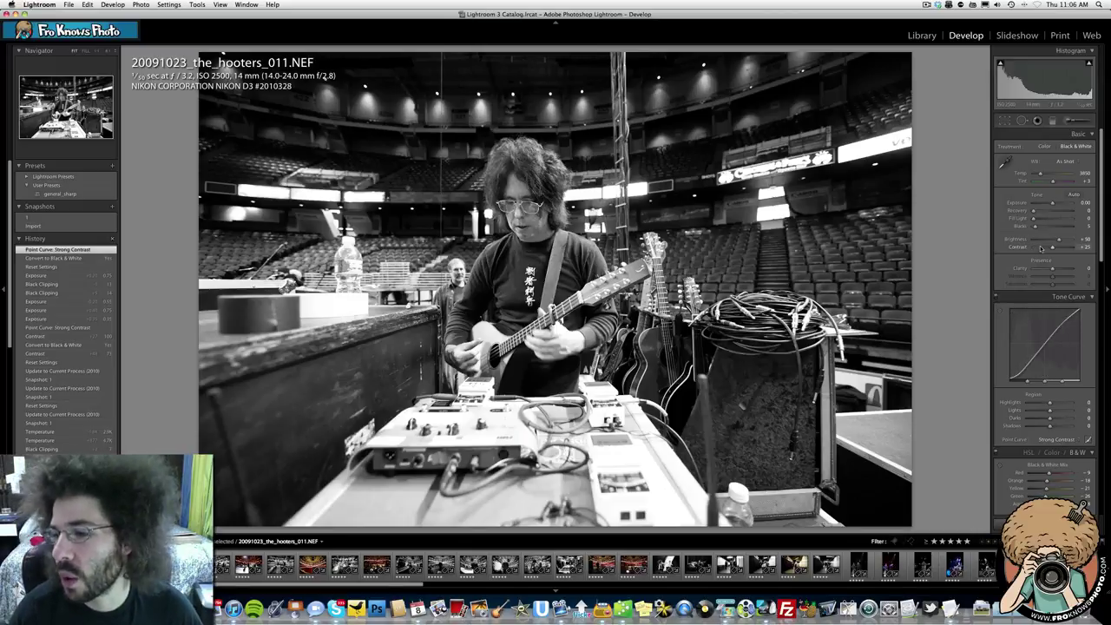
# Set Exposure +0.45, Contrast 97, Blacks slightly higher and Clarity +18, then zoom in on the face
pyautogui.moveTo(1052, 204); pyautogui.dragTo(1056, 204)
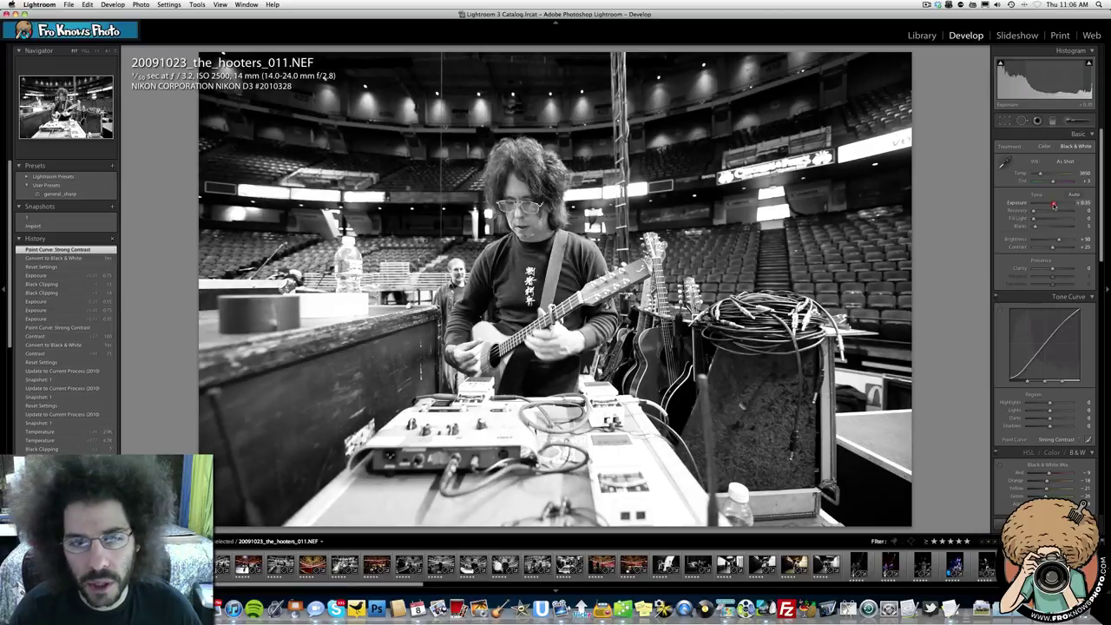
pyautogui.moveTo(1054, 247); pyautogui.dragTo(1069, 248)
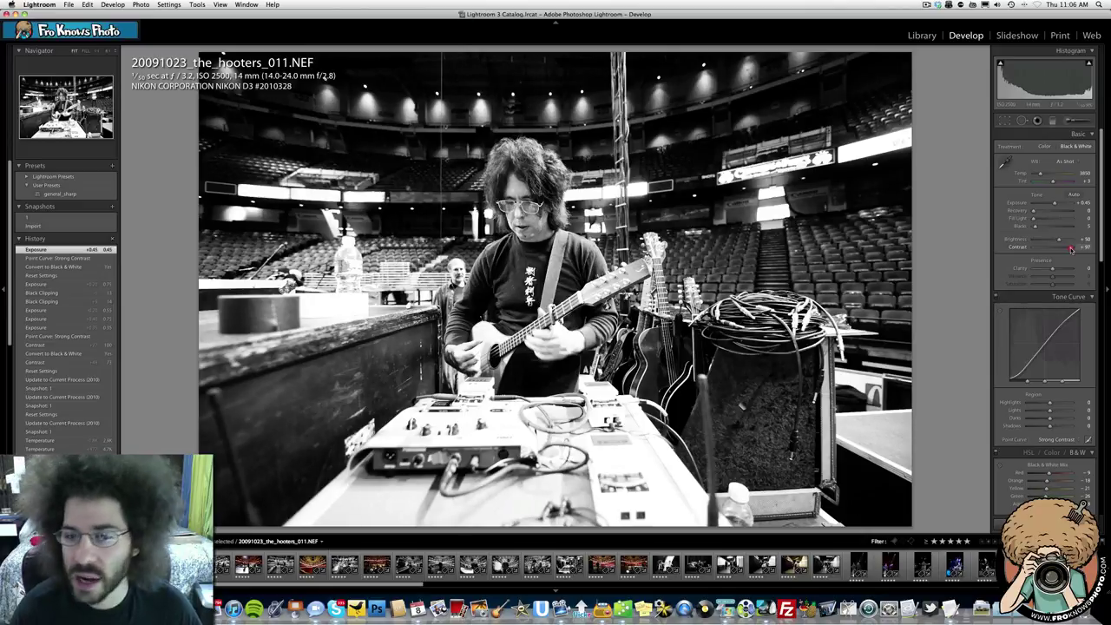
pyautogui.click(1071, 249)
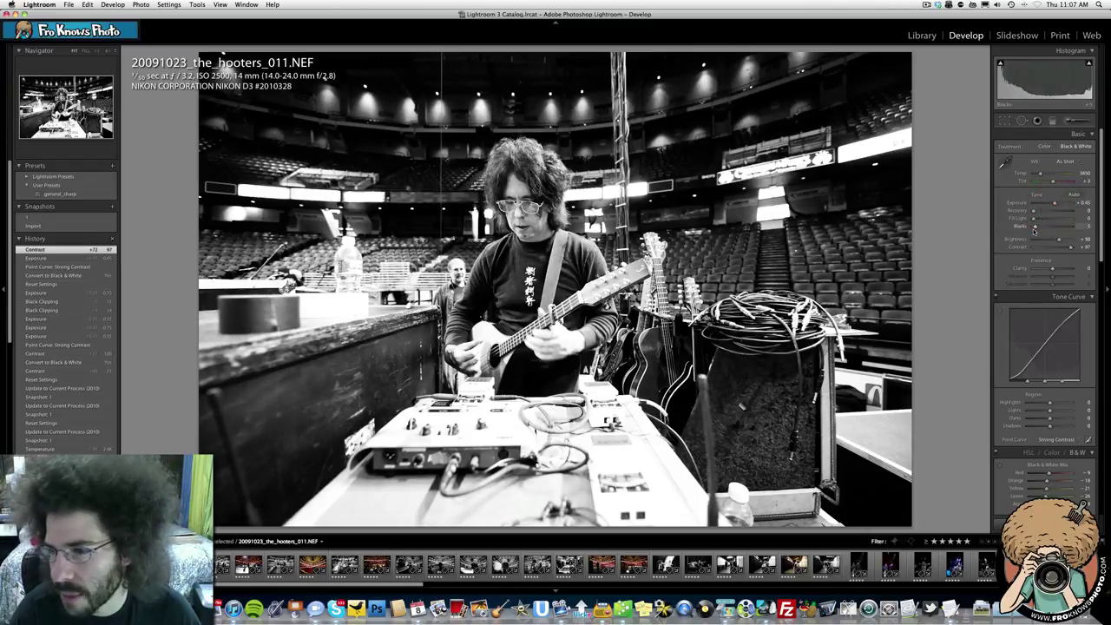
pyautogui.moveTo(1034, 229); pyautogui.dragTo(1036, 228)
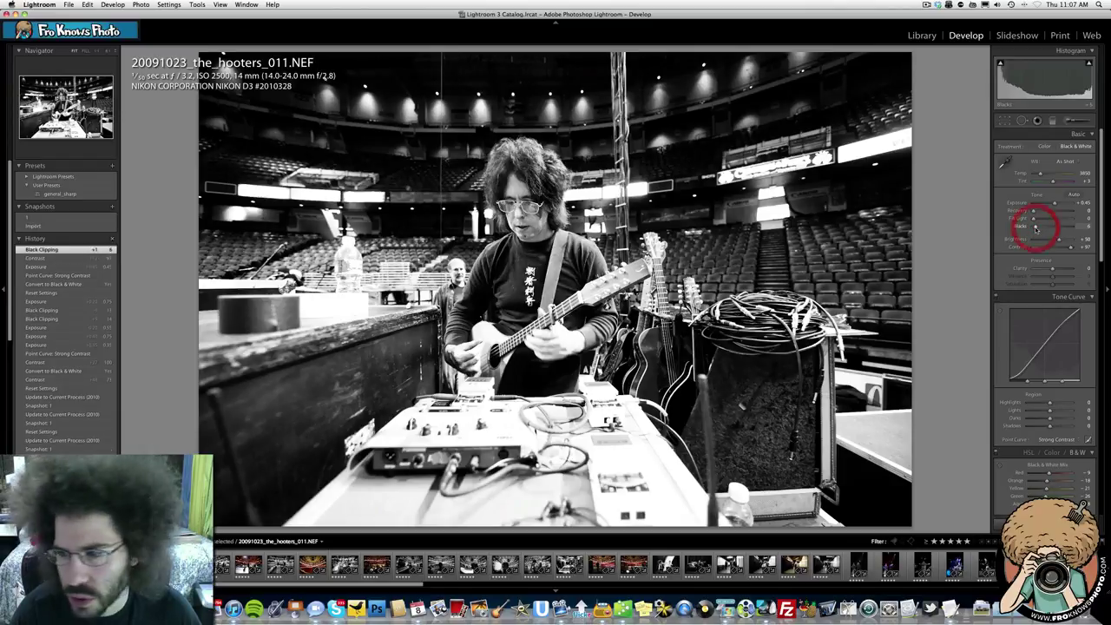
pyautogui.moveTo(1036, 269); pyautogui.dragTo(1057, 271)
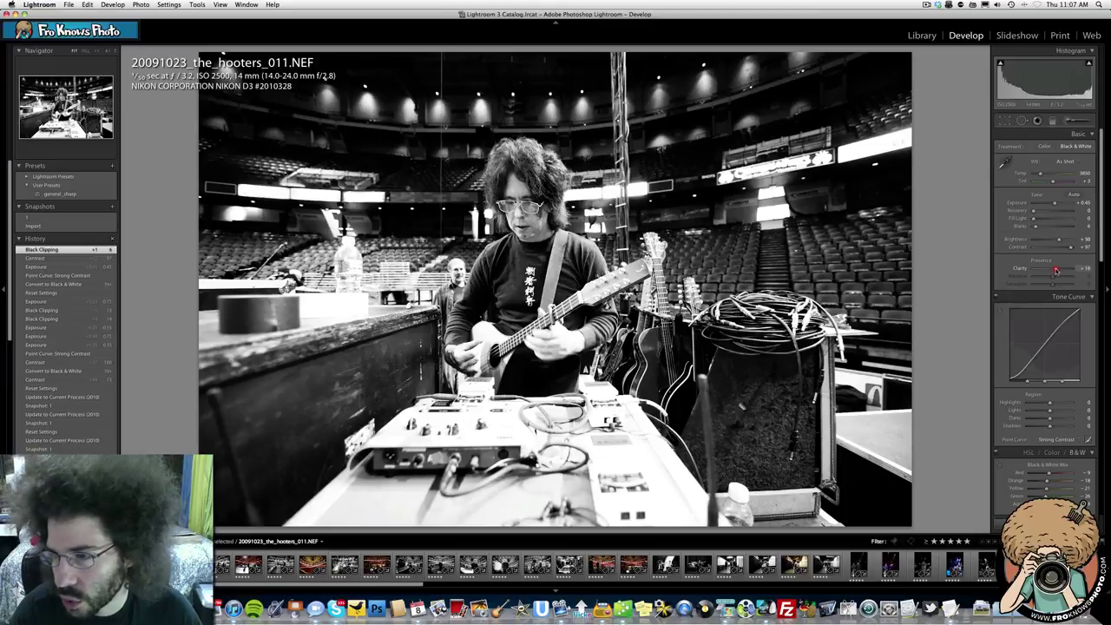
pyautogui.moveTo(1057, 271); pyautogui.dragTo(1056, 270)
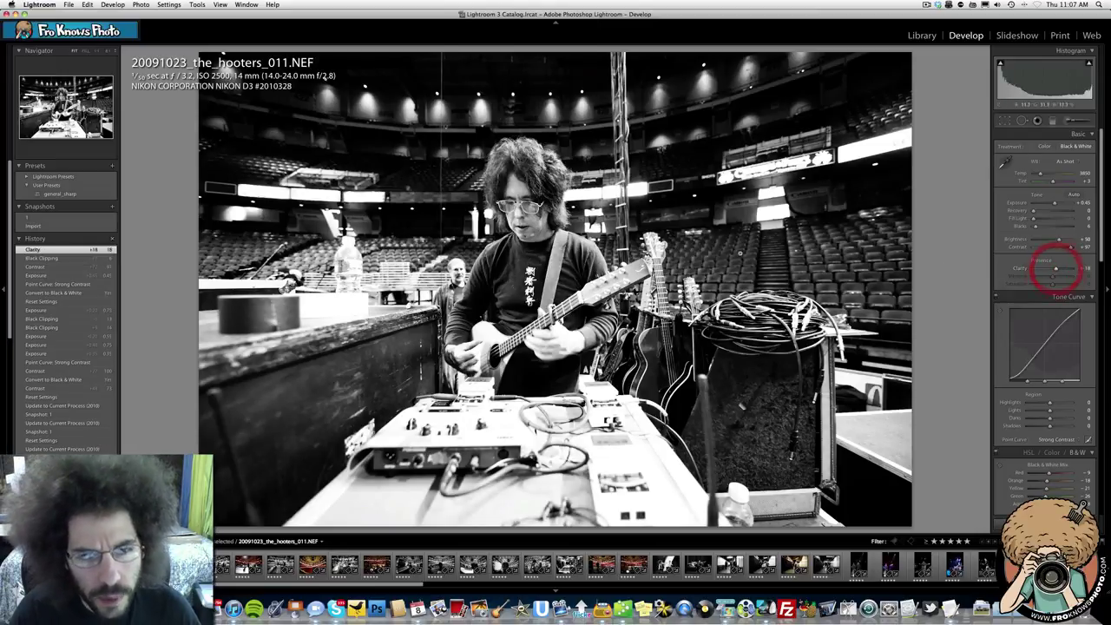
pyautogui.click(504, 217)
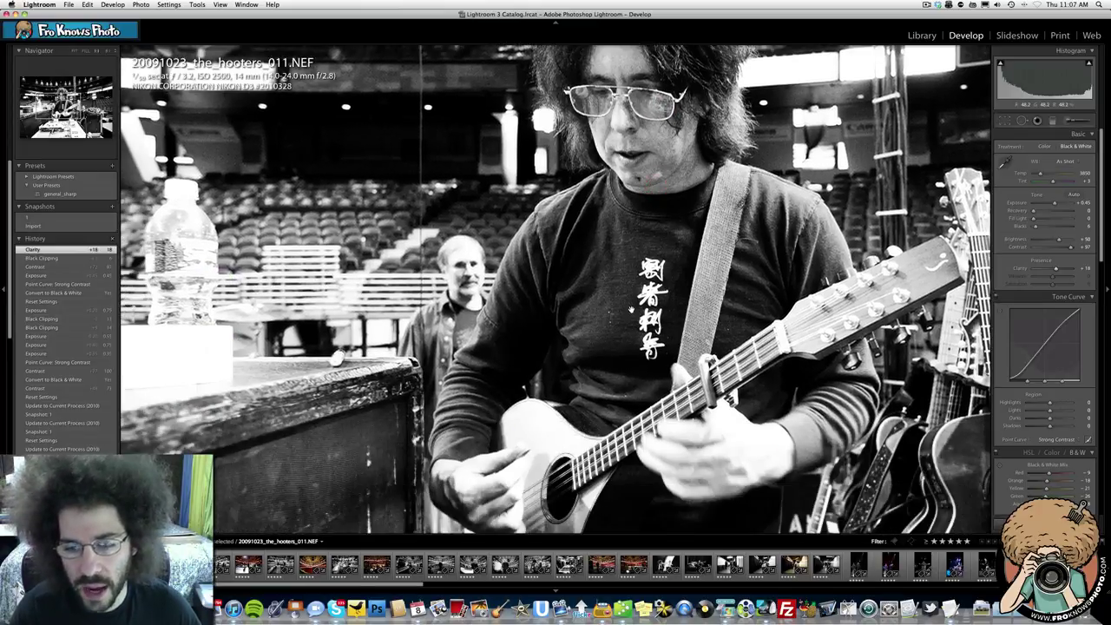
pyautogui.moveTo(643, 291)
pyautogui.mouseDown()
pyautogui.moveTo(702, 231)
pyautogui.moveTo(656, 287)
pyautogui.moveTo(534, 287)
pyautogui.moveTo(647, 262)
pyautogui.mouseUp()
pyautogui.click(647, 262)
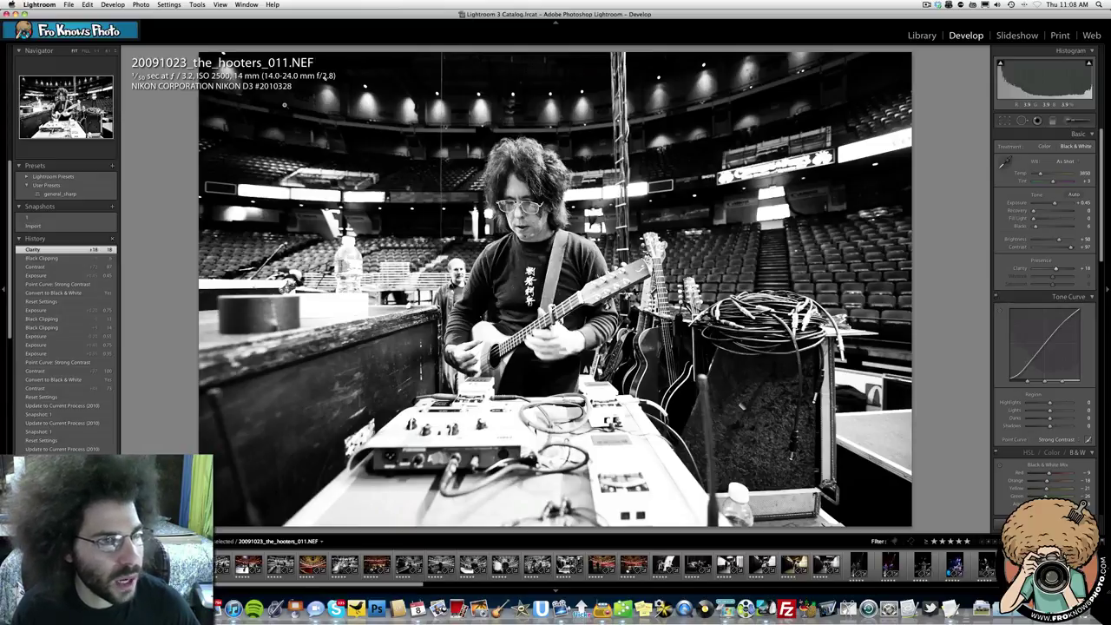
pyautogui.click(518, 224)
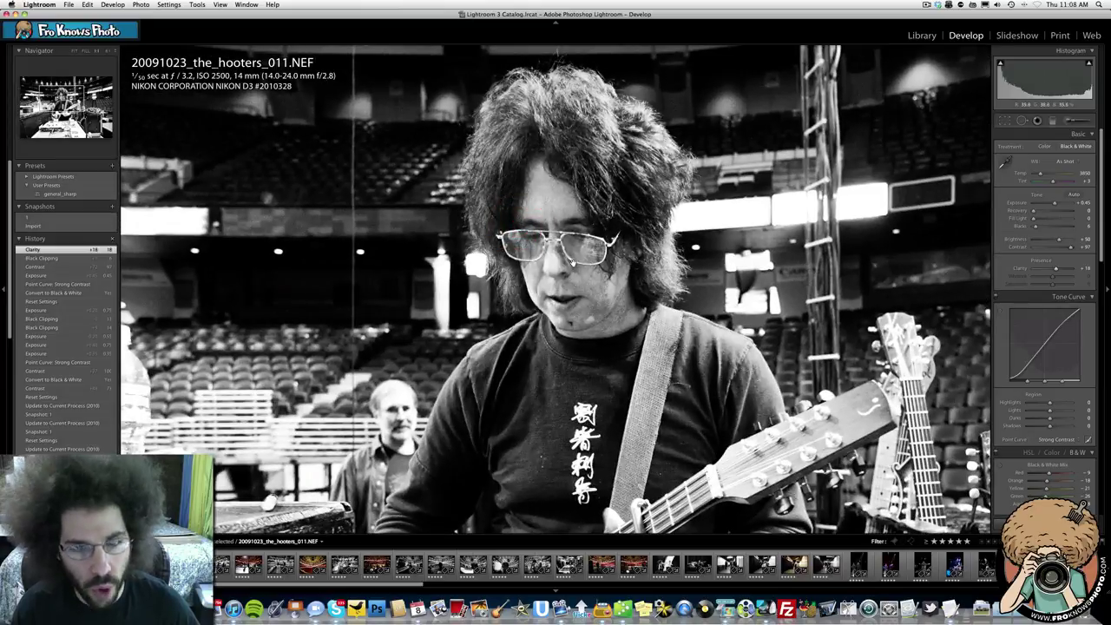
pyautogui.moveTo(574, 326); pyautogui.dragTo(583, 54)
pyautogui.moveTo(534, 147); pyautogui.dragTo(528, 66)
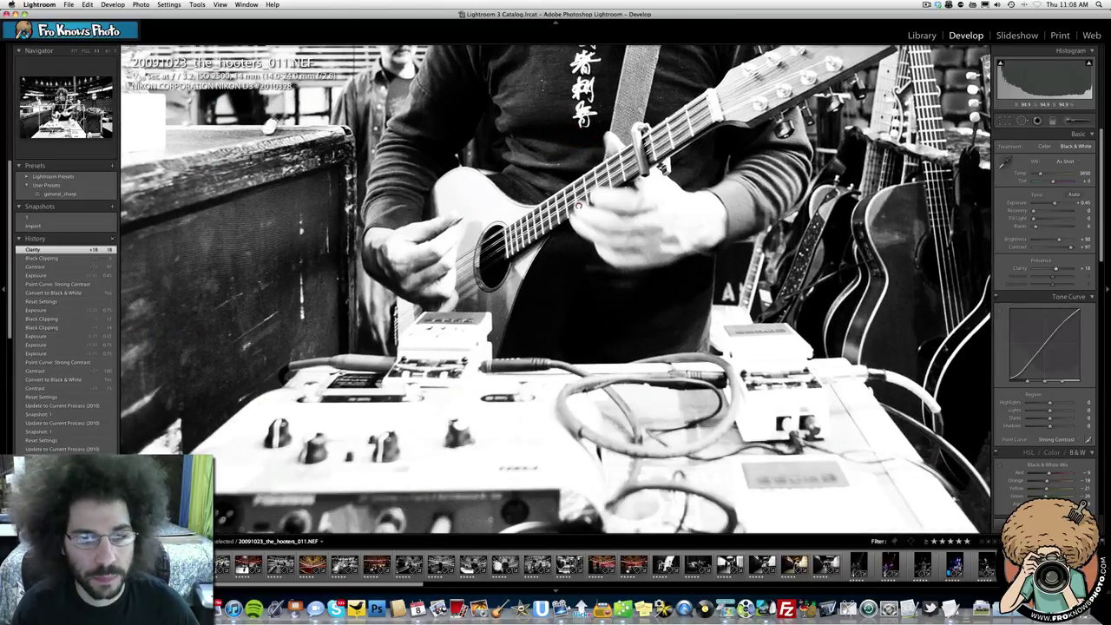
pyautogui.click(578, 205)
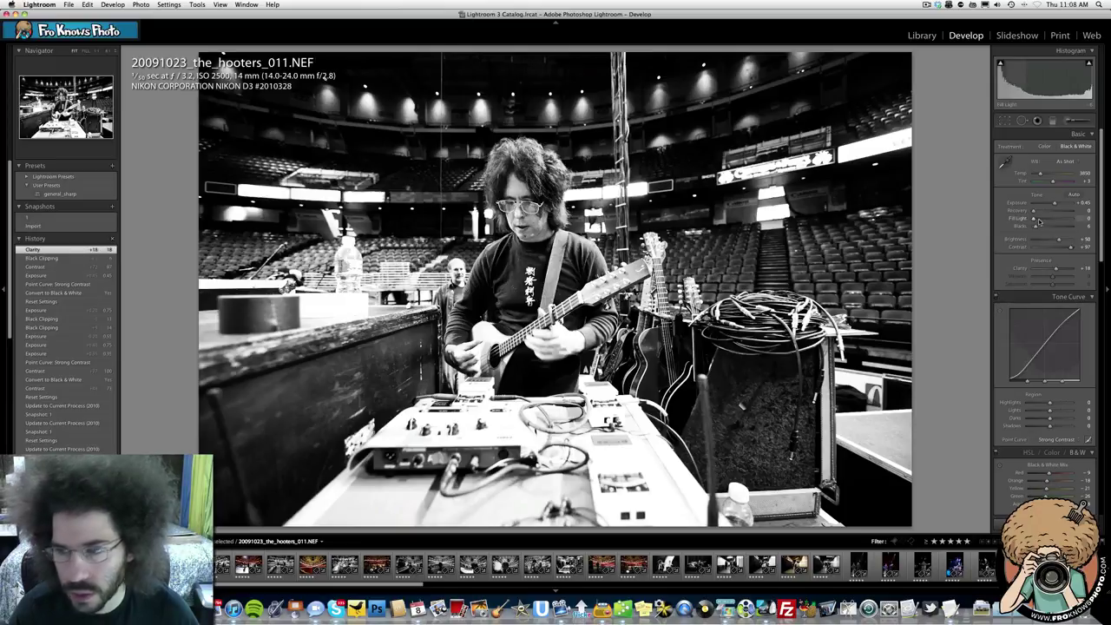
pyautogui.moveTo(1033, 219); pyautogui.dragTo(1038, 219)
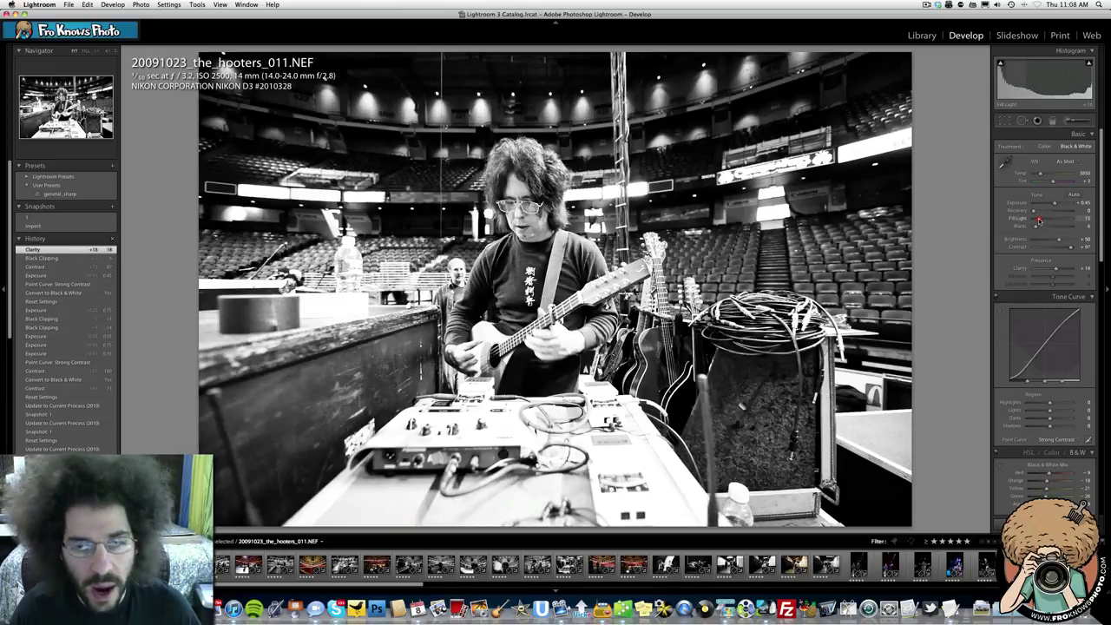
pyautogui.doubleClick(1011, 220)
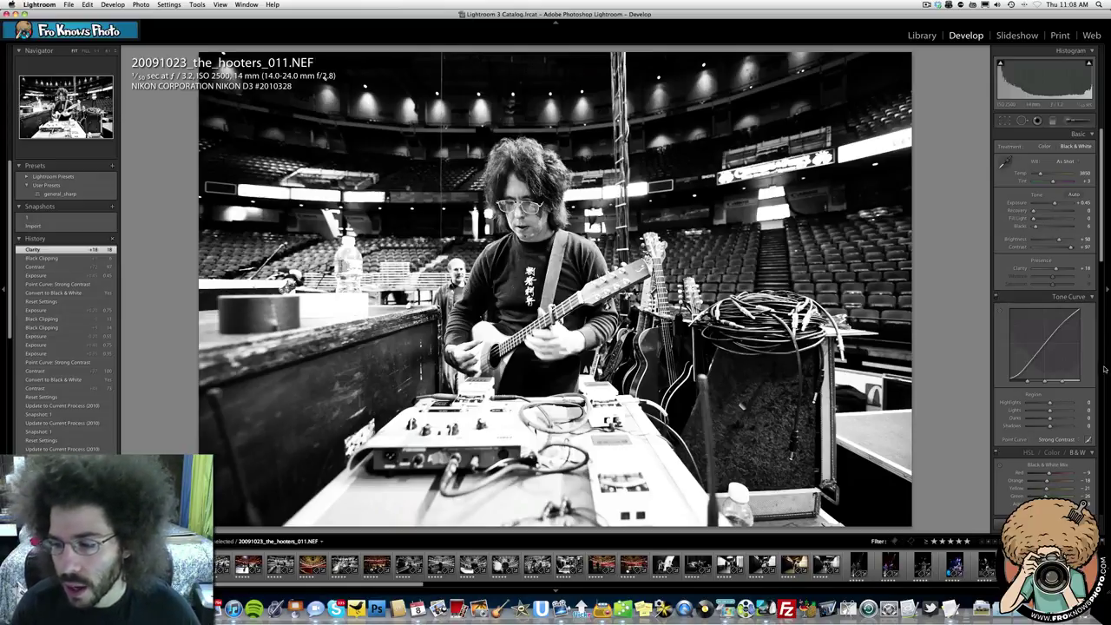
# Rework the Red gray level in the B&W mix, settling it near neutral
pyautogui.scroll(-3, 1034, 352)
pyautogui.scroll(-3, 1034, 351)
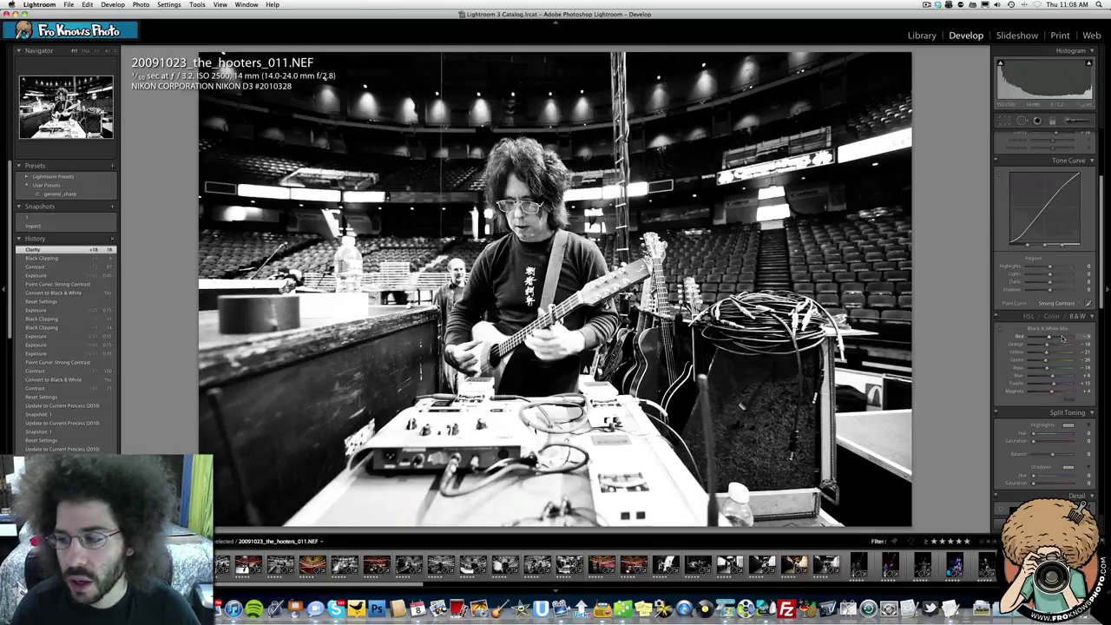
pyautogui.click(1069, 337)
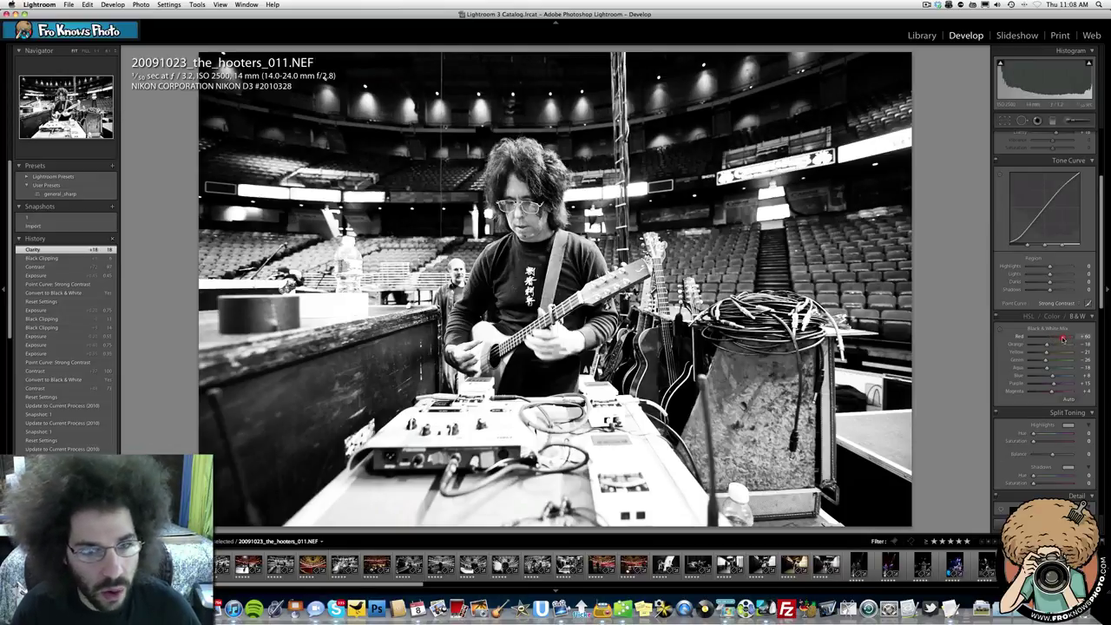
pyautogui.moveTo(1063, 338); pyautogui.dragTo(1061, 339)
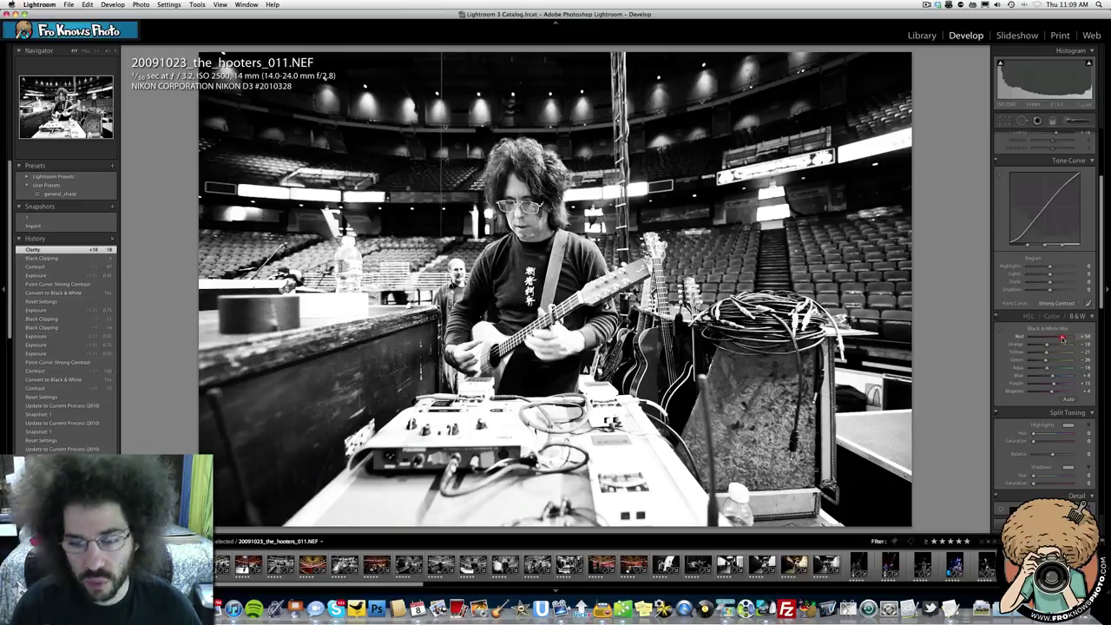
pyautogui.click(1063, 339)
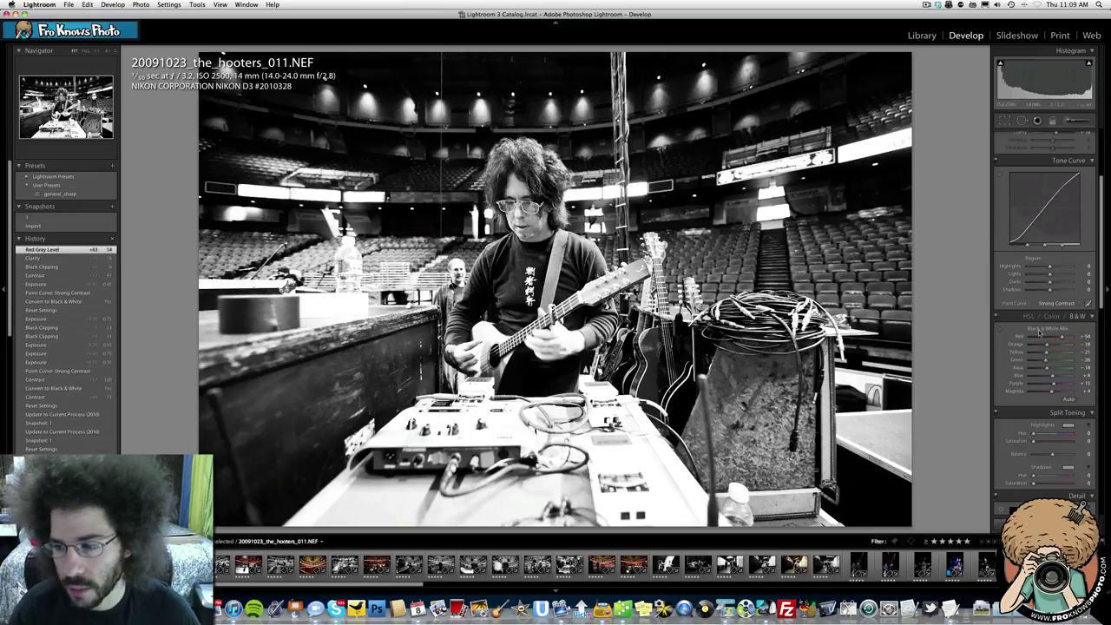
pyautogui.moveTo(1045, 339); pyautogui.dragTo(932, 332)
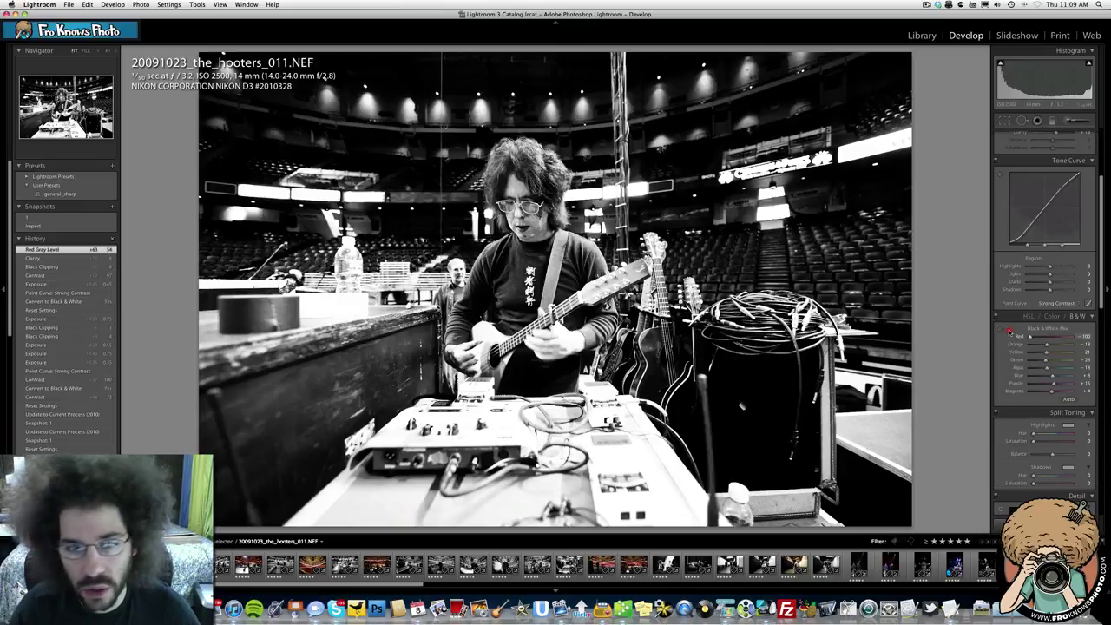
pyautogui.moveTo(1027, 331); pyautogui.dragTo(1051, 330)
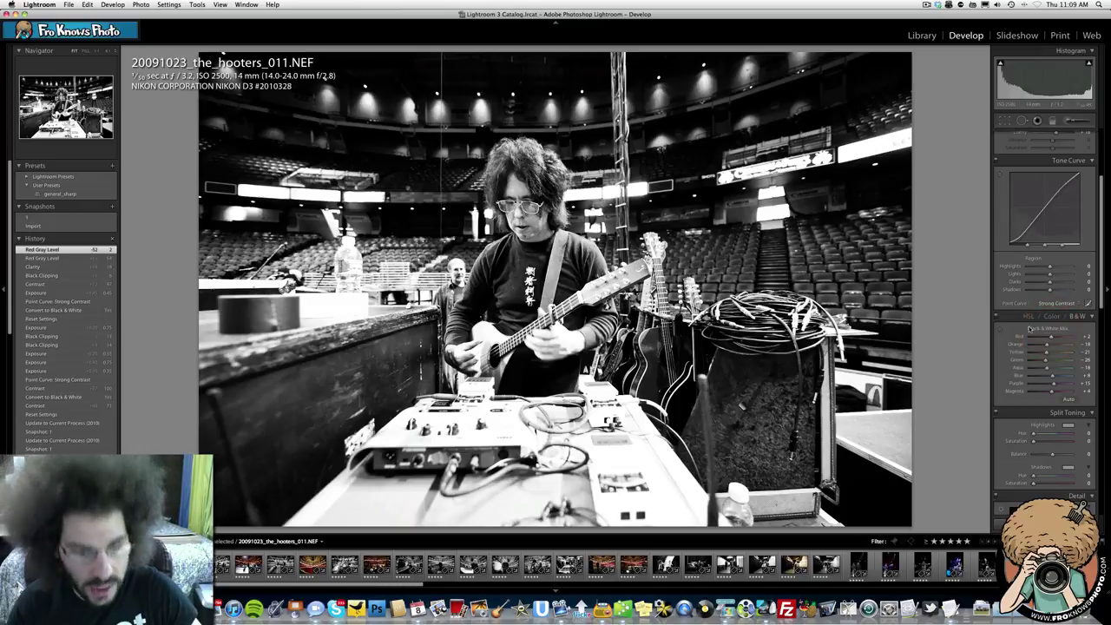
pyautogui.hotkey('ctrl', 'z')
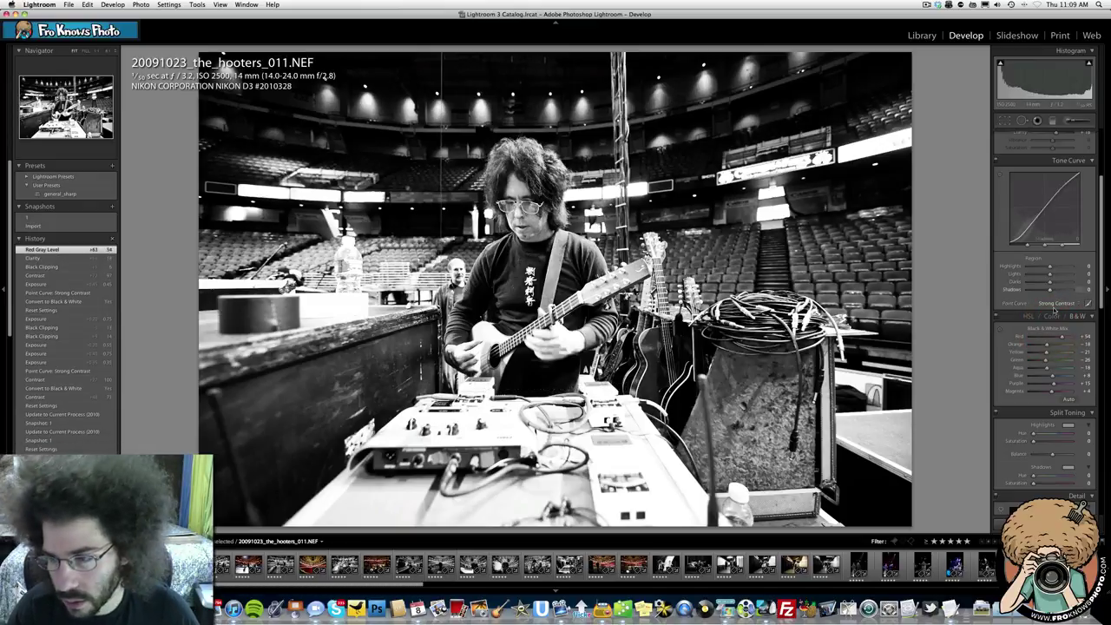
pyautogui.click(1051, 338)
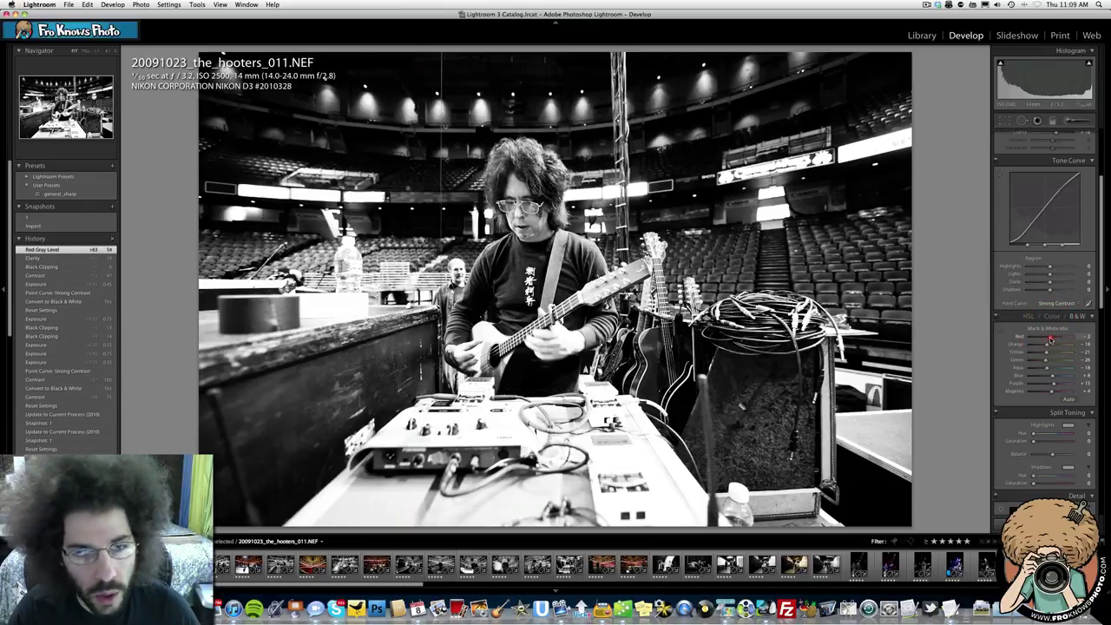
pyautogui.click(1052, 338)
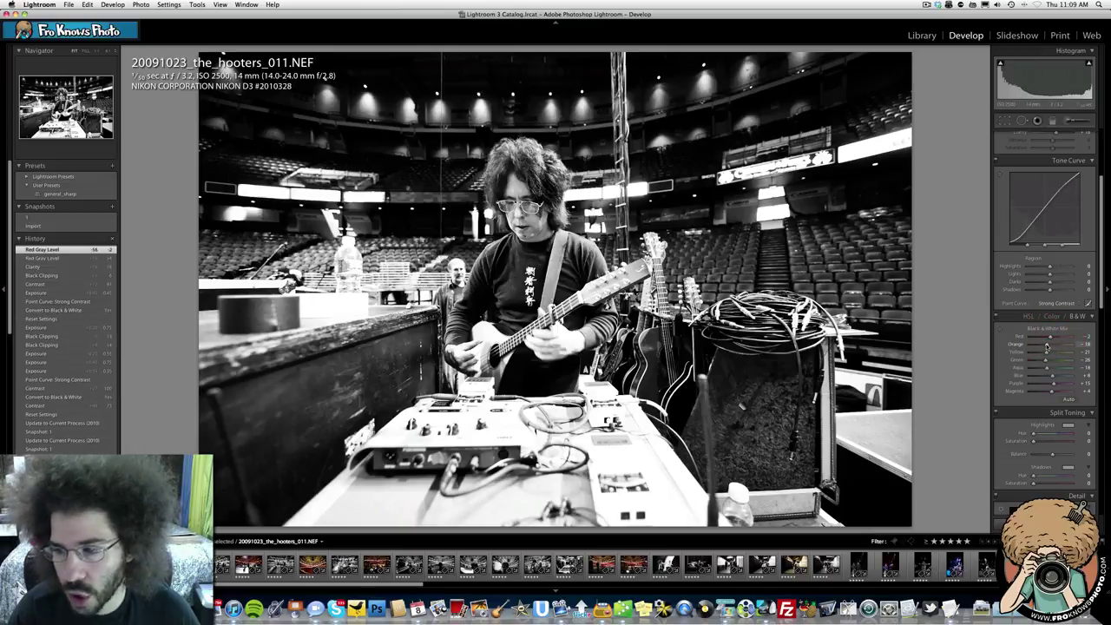
# Try and undo an Orange change, set Magenta to -29, and check the photo at 1:1
pyautogui.moveTo(1047, 347); pyautogui.dragTo(1073, 344)
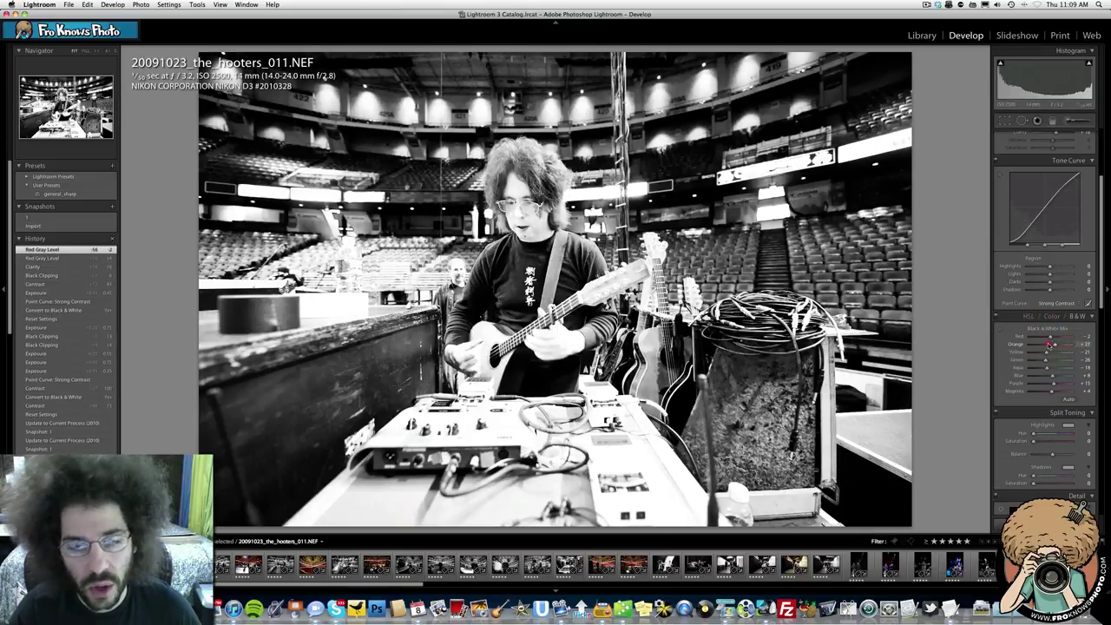
pyautogui.moveTo(1067, 345); pyautogui.dragTo(1020, 346)
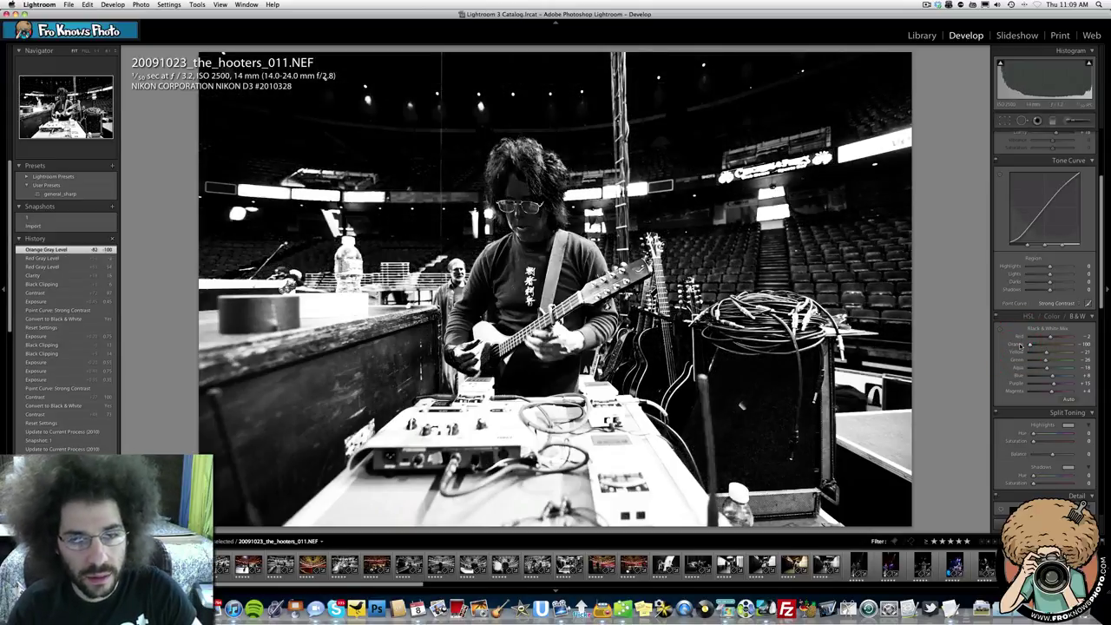
pyautogui.press('super+z')
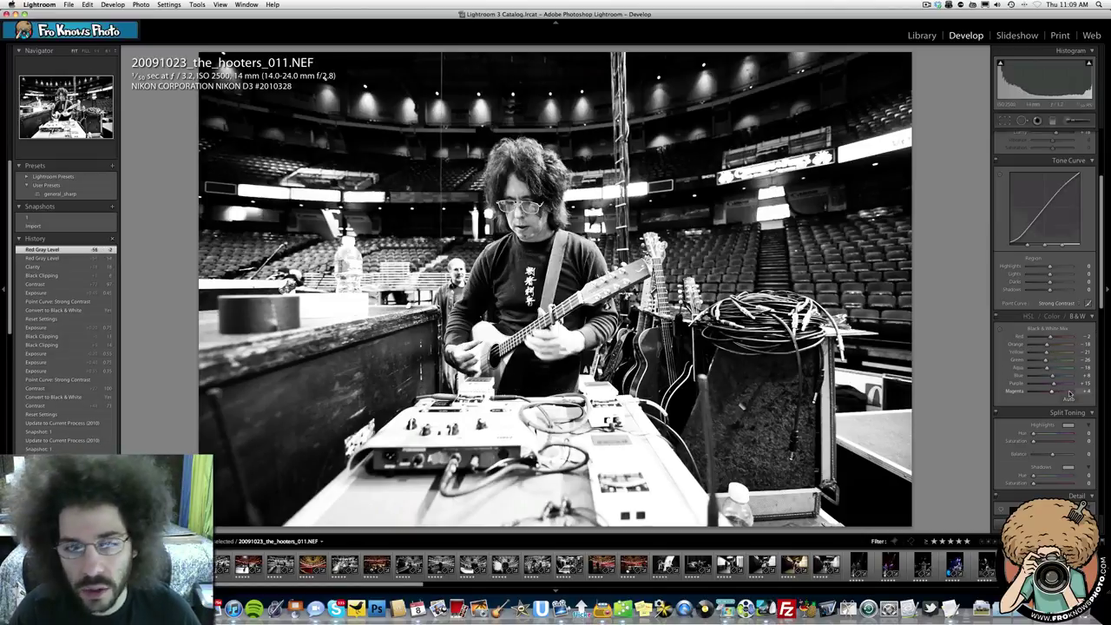
pyautogui.moveTo(1054, 392)
pyautogui.mouseDown()
pyautogui.moveTo(1066, 392)
pyautogui.moveTo(1040, 392)
pyautogui.mouseUp()
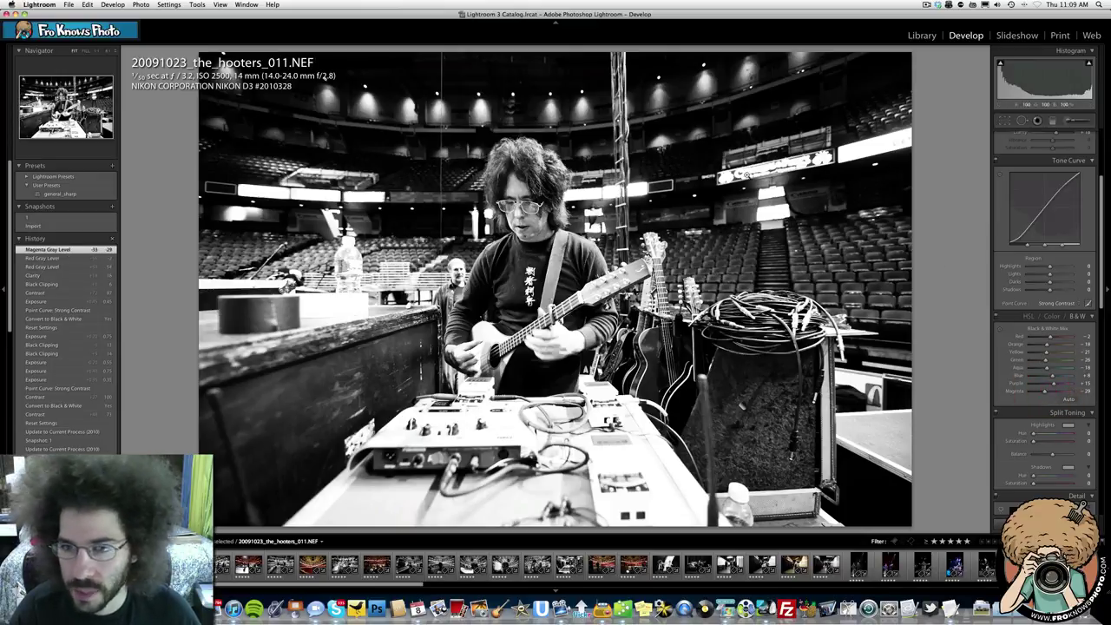
pyautogui.click(748, 191)
pyautogui.click(653, 300)
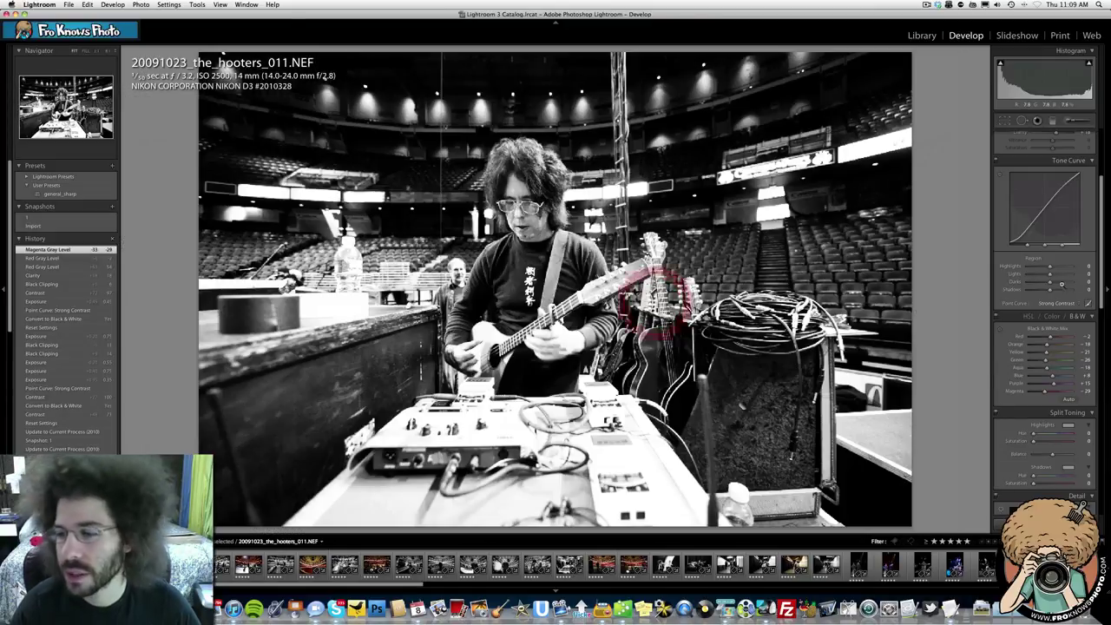
pyautogui.scroll(5, 1068, 287)
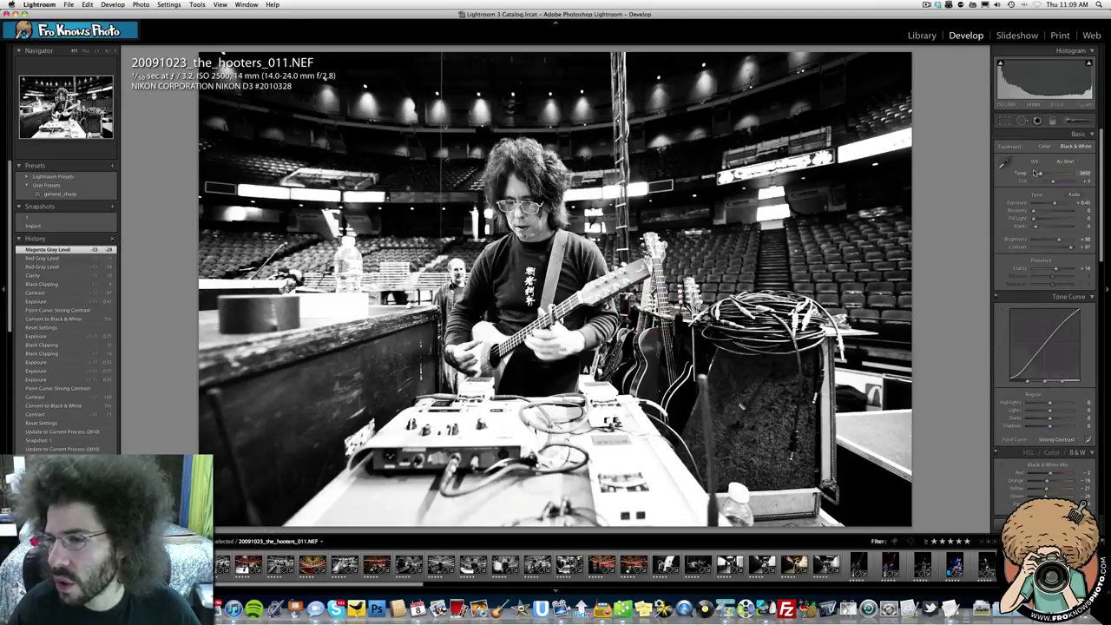
# Warm the Temp to about 4273 and raise Contrast to +100
pyautogui.moveTo(1049, 175)
pyautogui.mouseDown()
pyautogui.moveTo(1066, 176)
pyautogui.moveTo(1043, 176)
pyautogui.moveTo(1056, 205)
pyautogui.mouseUp()
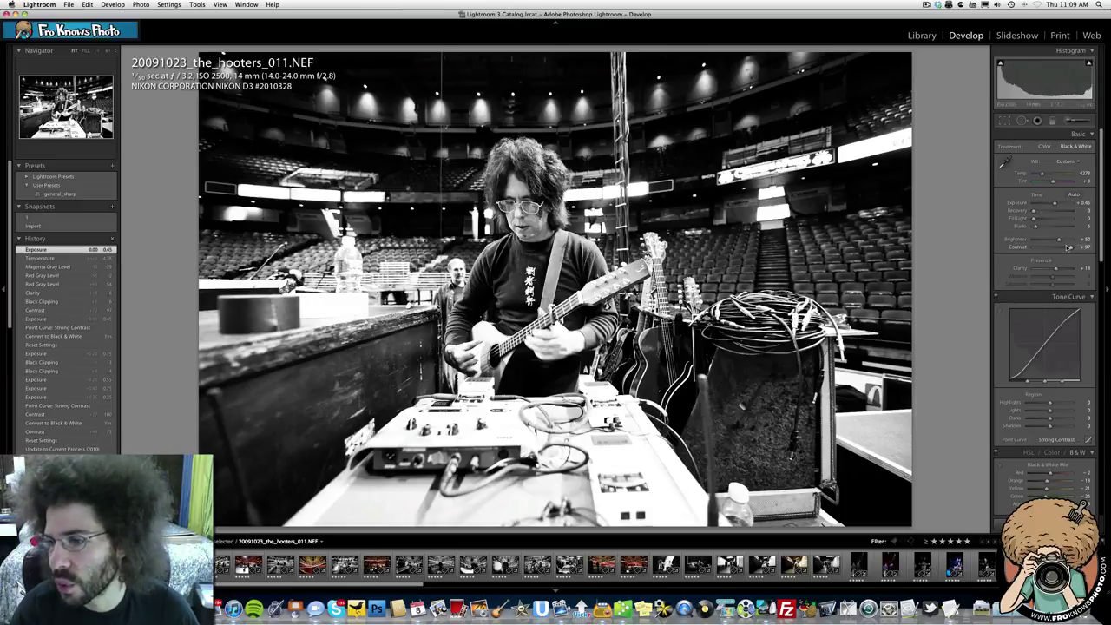
pyautogui.moveTo(1072, 249); pyautogui.dragTo(1075, 248)
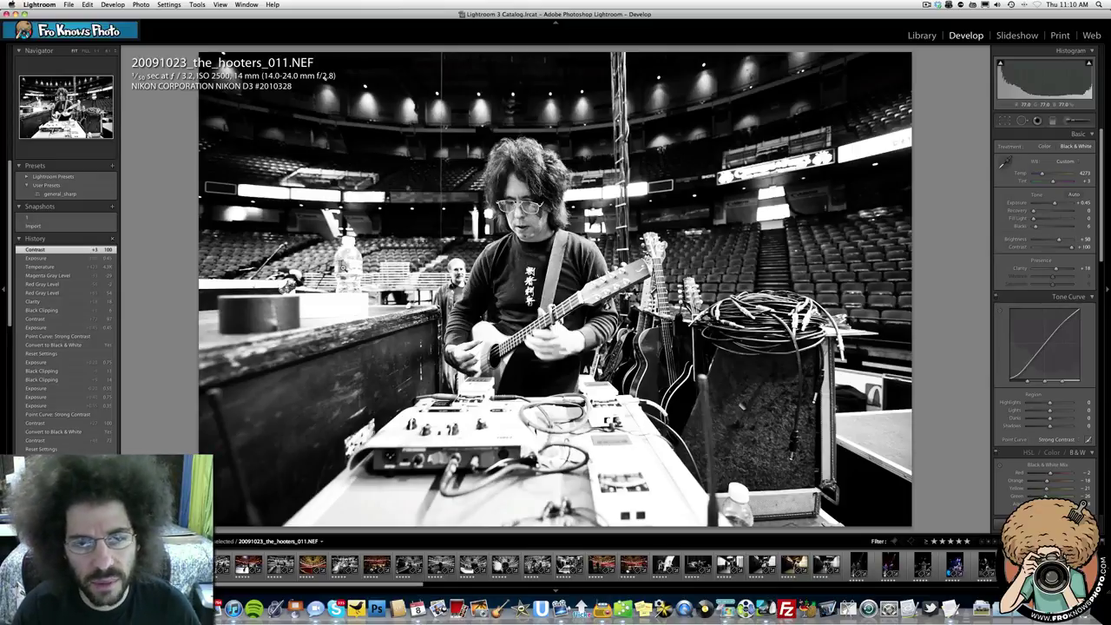
pyautogui.press('\\')
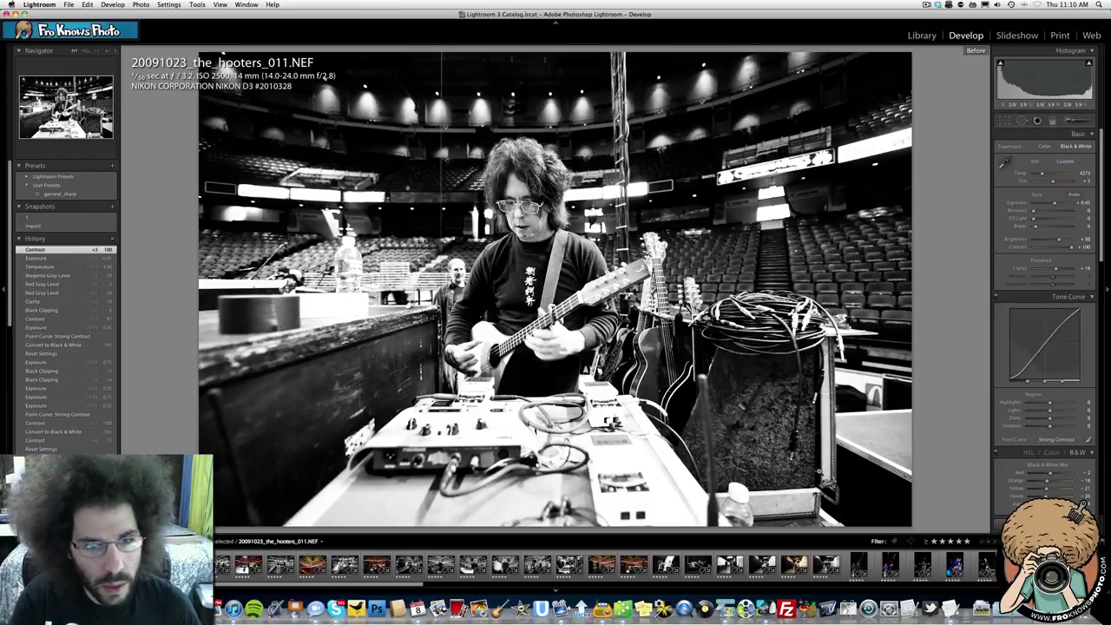
pyautogui.press('\\')
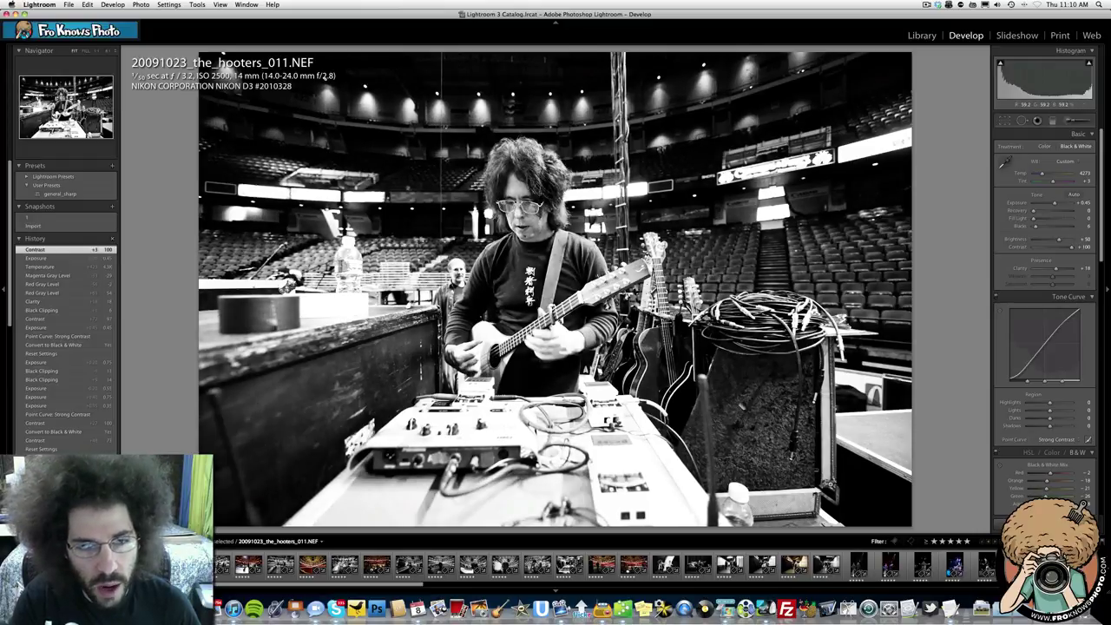